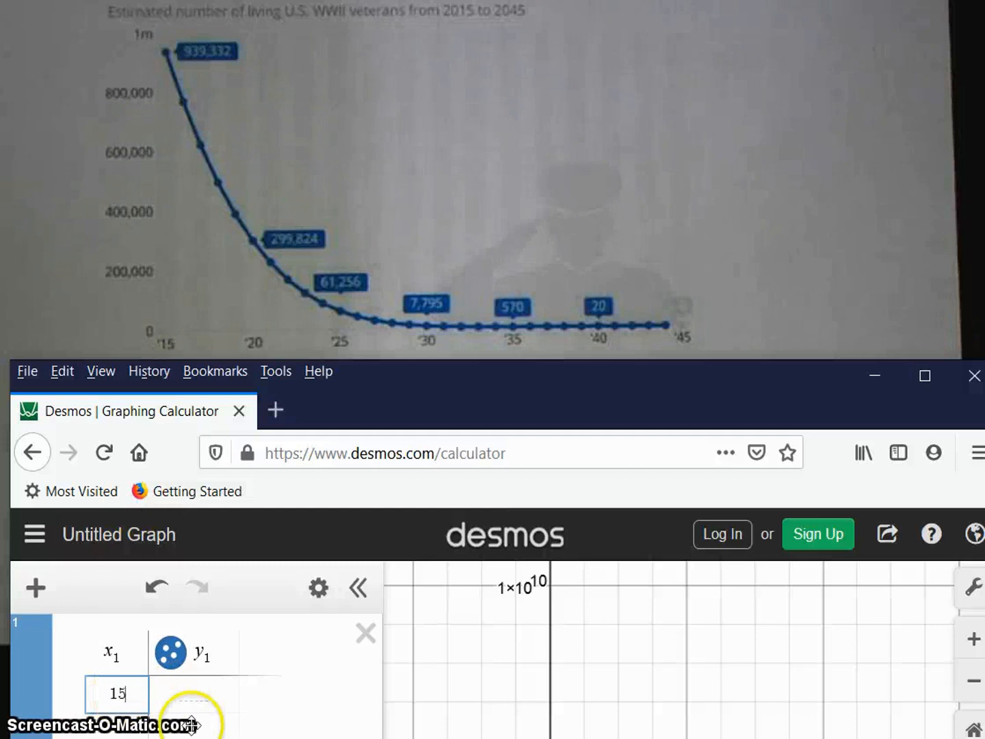
# Enter 939332 as the y value for x = 15 and add a table row with x = 20, y = 295534.
pyautogui.click(190, 687)
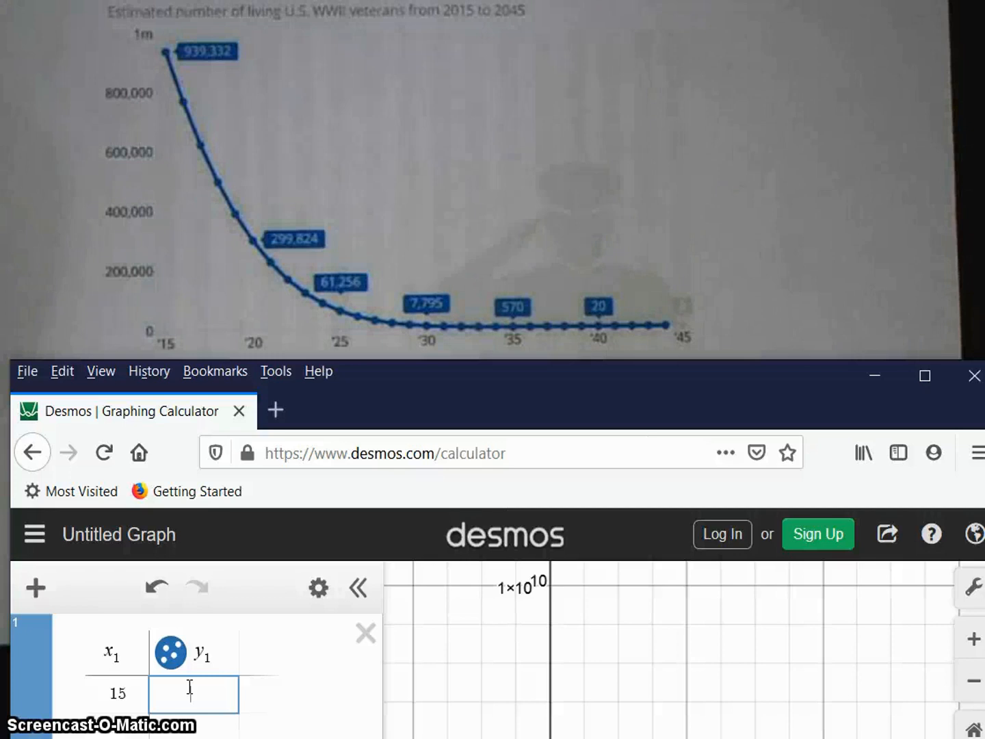
pyautogui.write('9393')
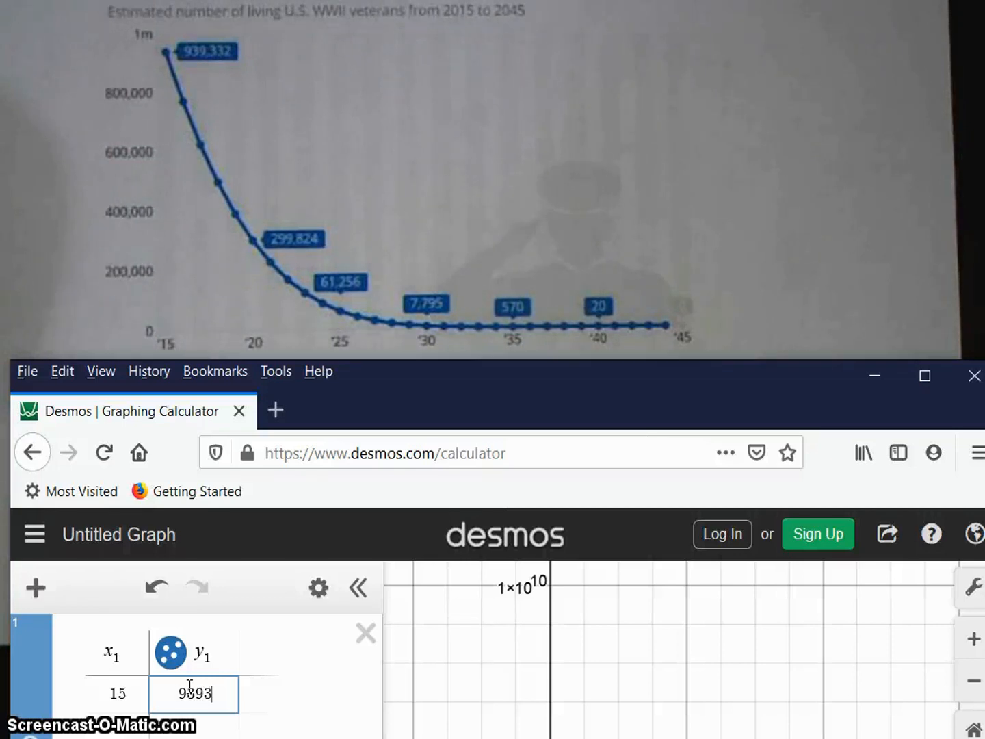
pyautogui.write('32')
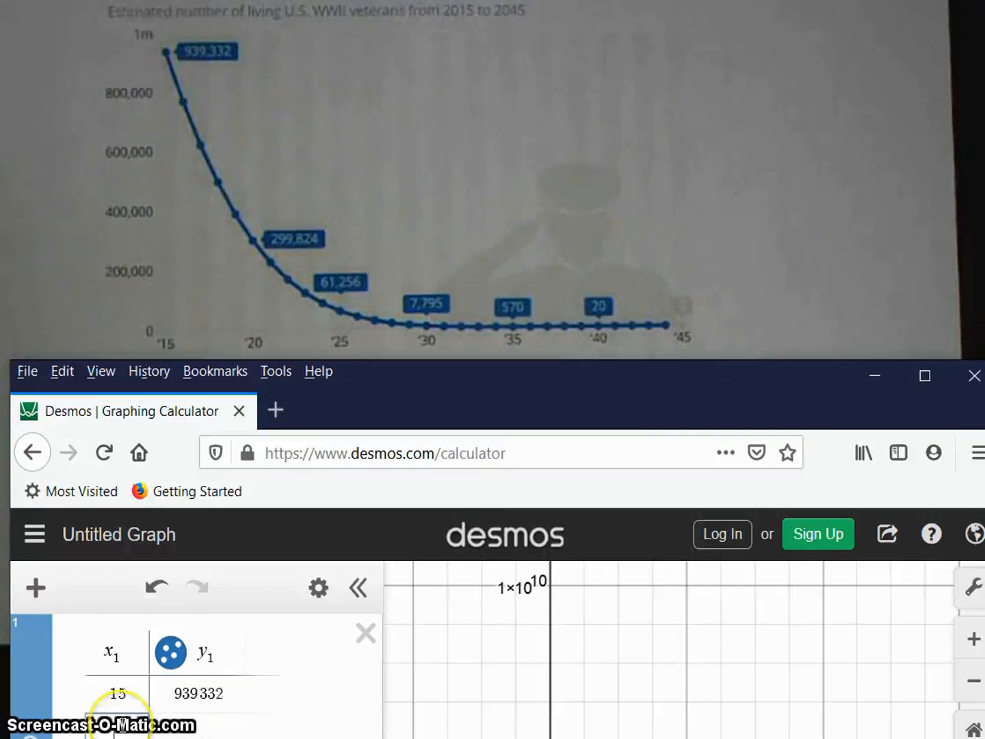
pyautogui.write('20')
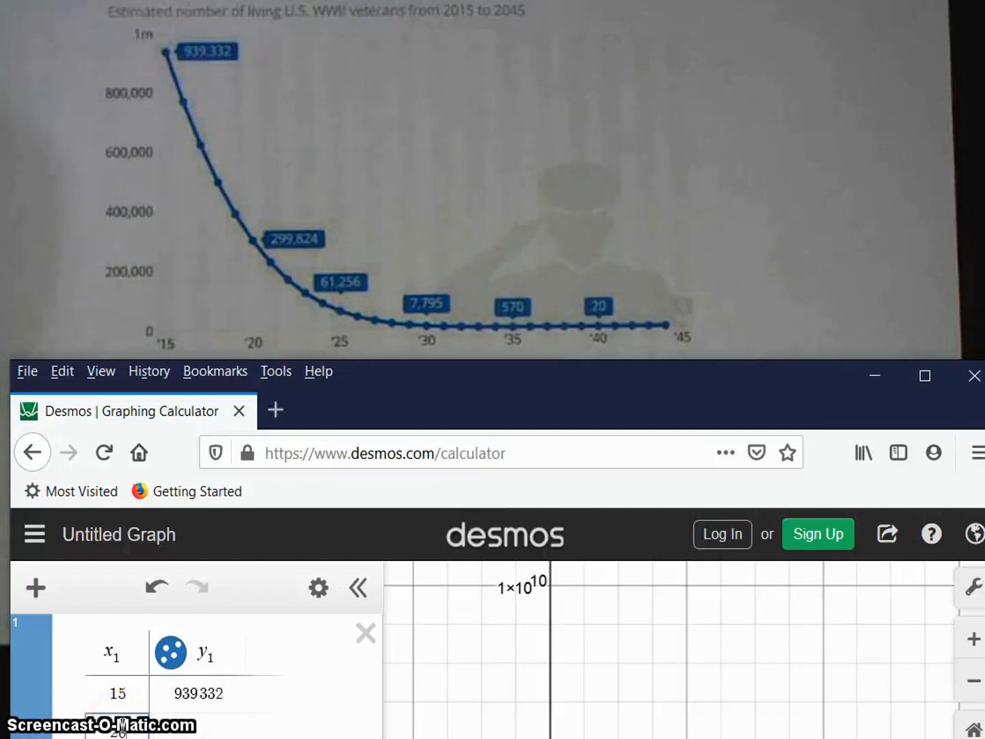
pyautogui.press('Tab')
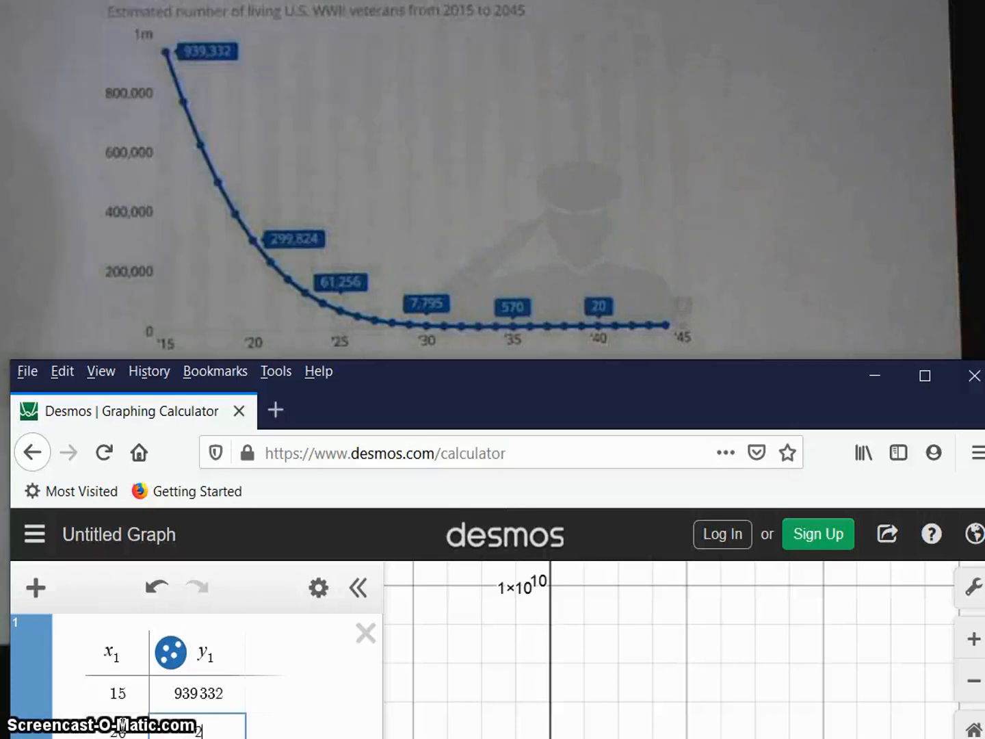
pyautogui.write('295 534')
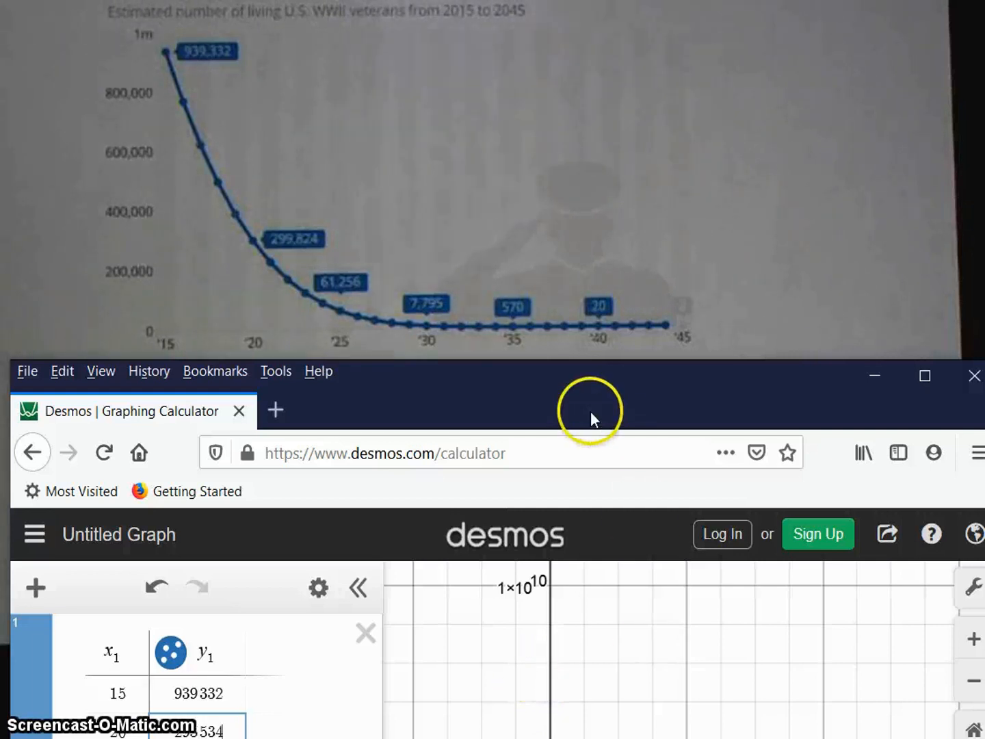
# Add two more table rows: x = 25 with y = 61256, and x = 30 with y = 7794.
pyautogui.moveTo(590, 411); pyautogui.dragTo(587, 164)
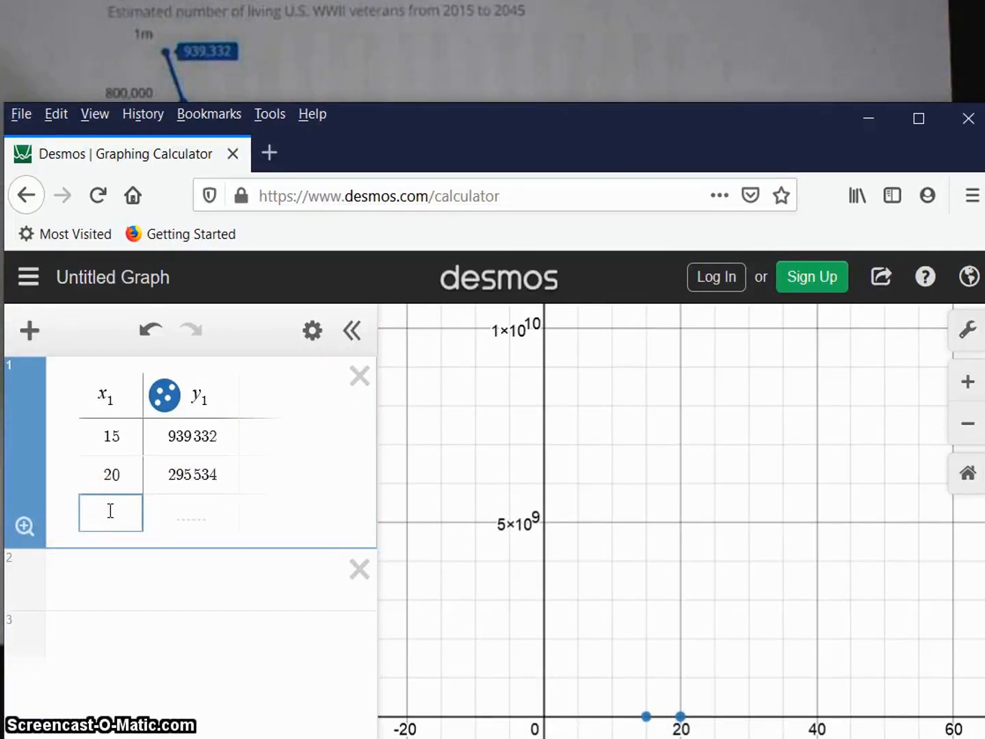
pyautogui.write('5 5')
pyautogui.click(188, 524)
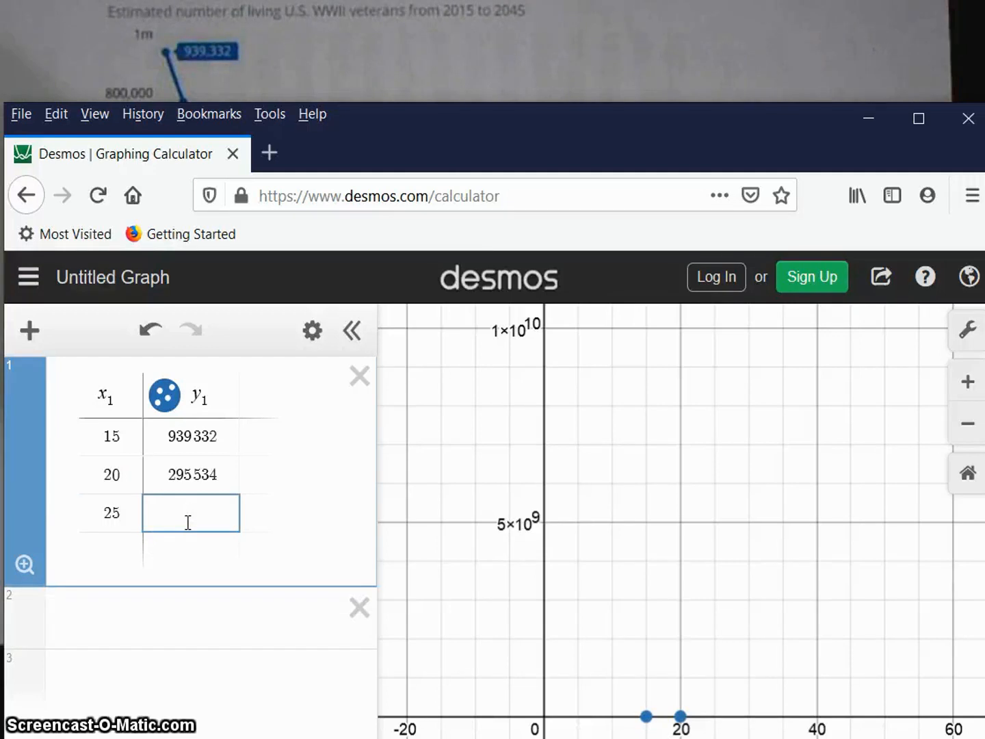
pyautogui.write('61256')
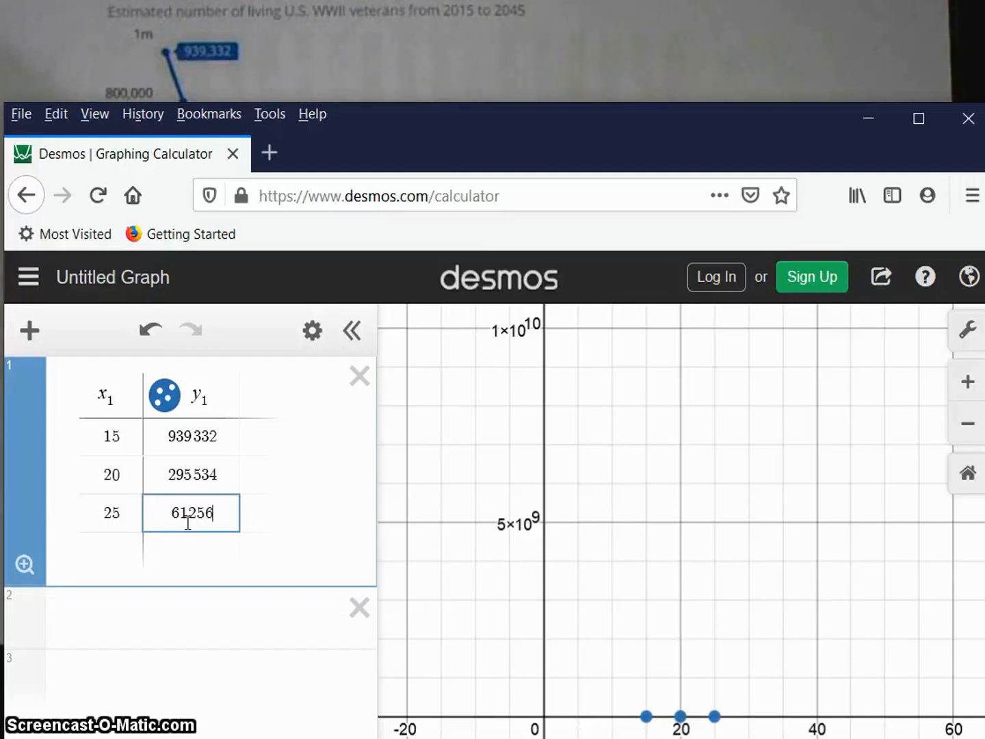
pyautogui.click(138, 547)
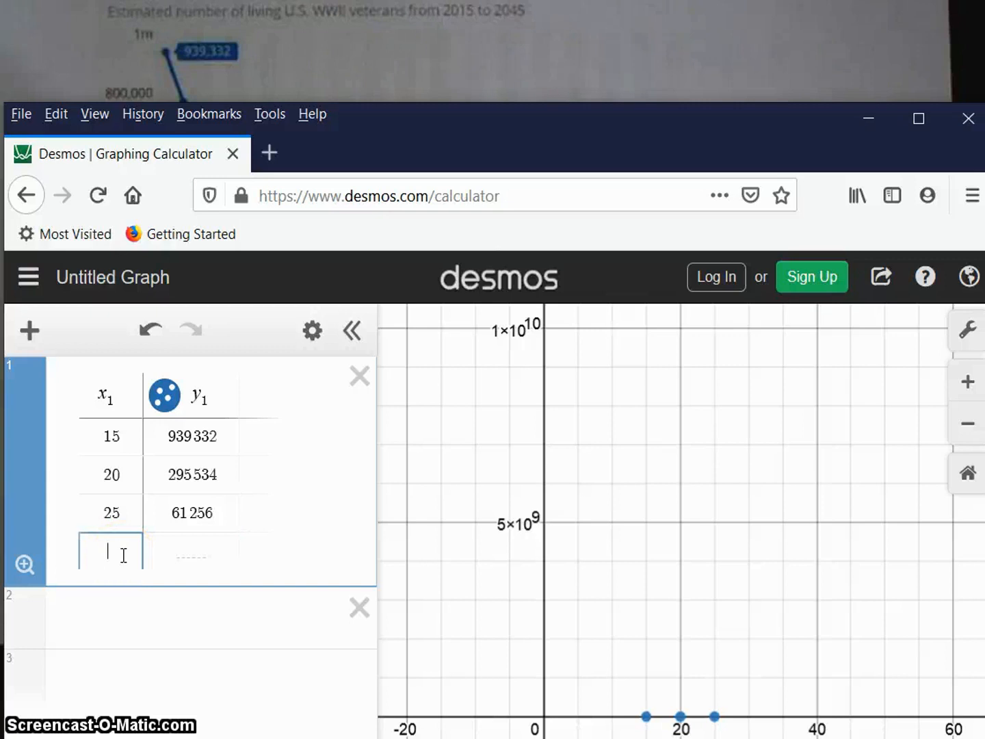
pyautogui.write('30')
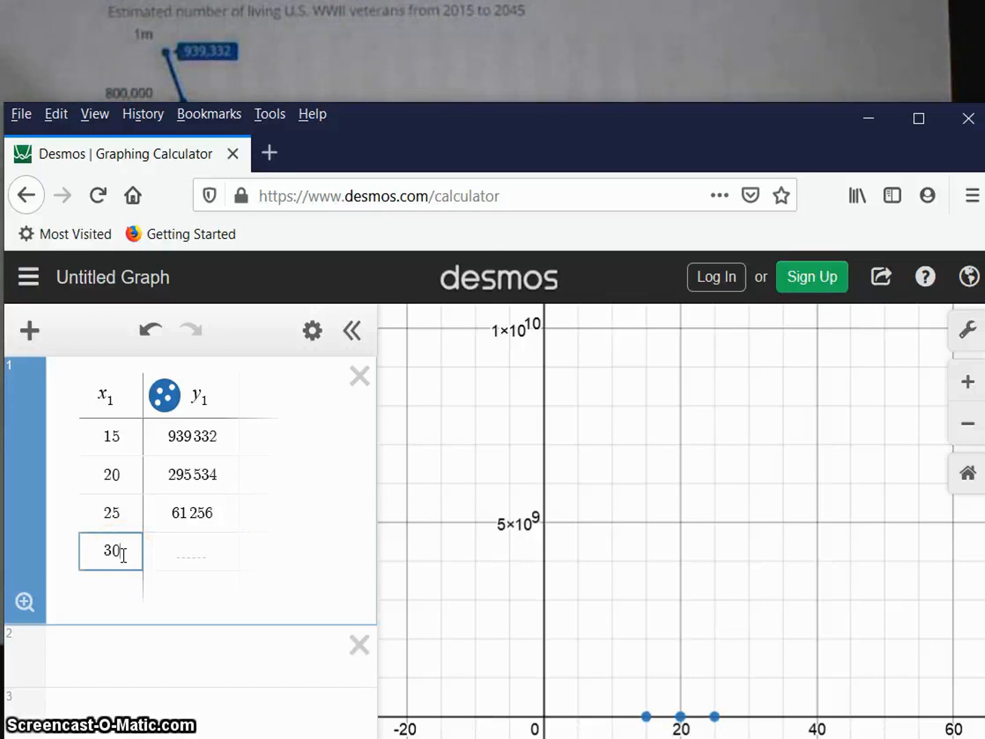
pyautogui.click(175, 554)
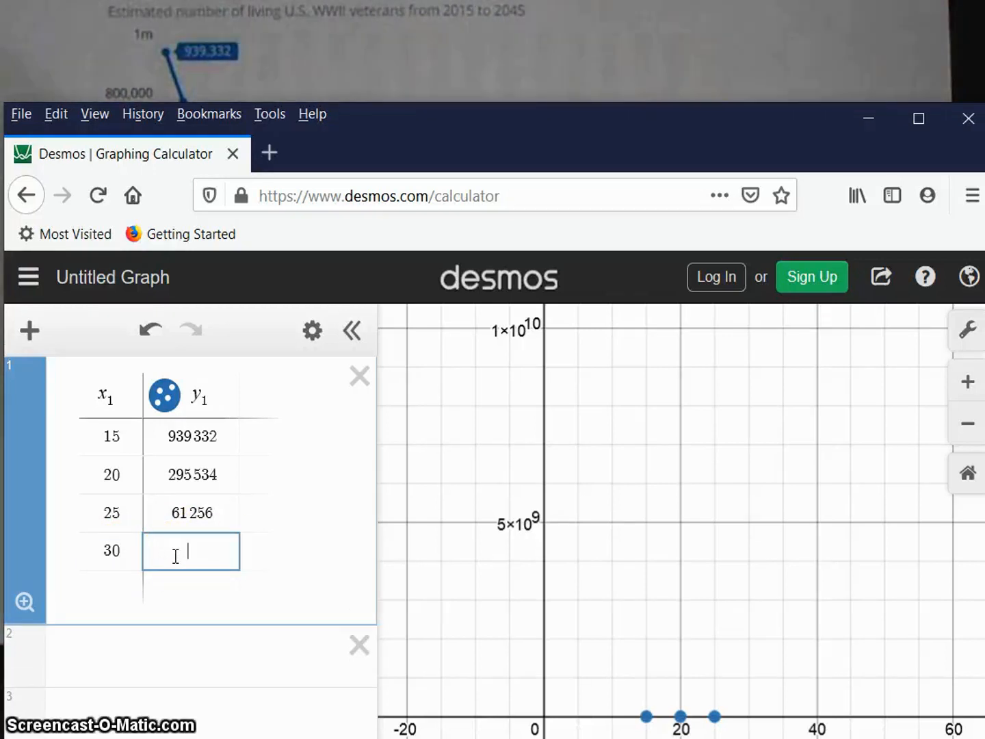
pyautogui.write('7794')
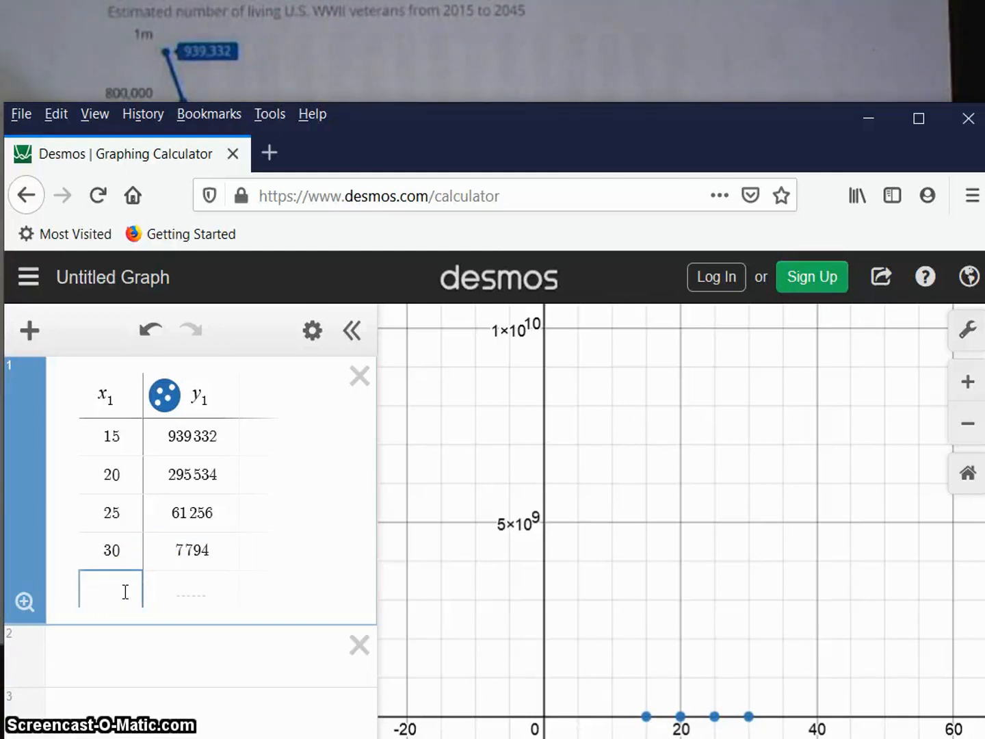
pyautogui.write('35')
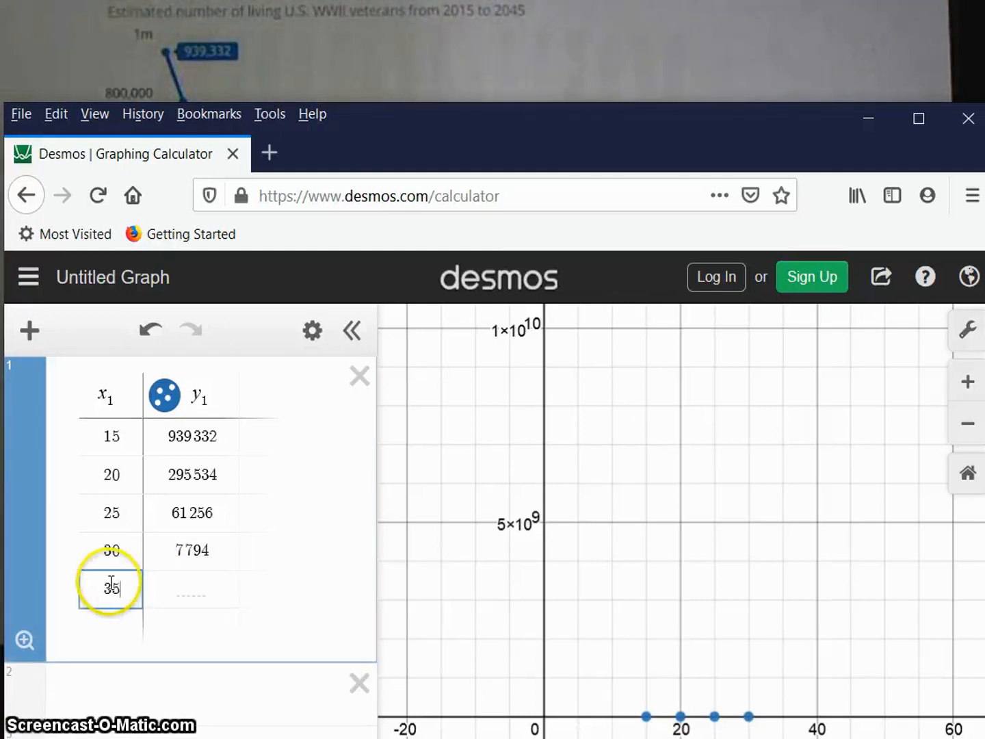
# Complete the table with the rows x = 35, y = 570 and x = 40, y = 20.
pyautogui.click(195, 593)
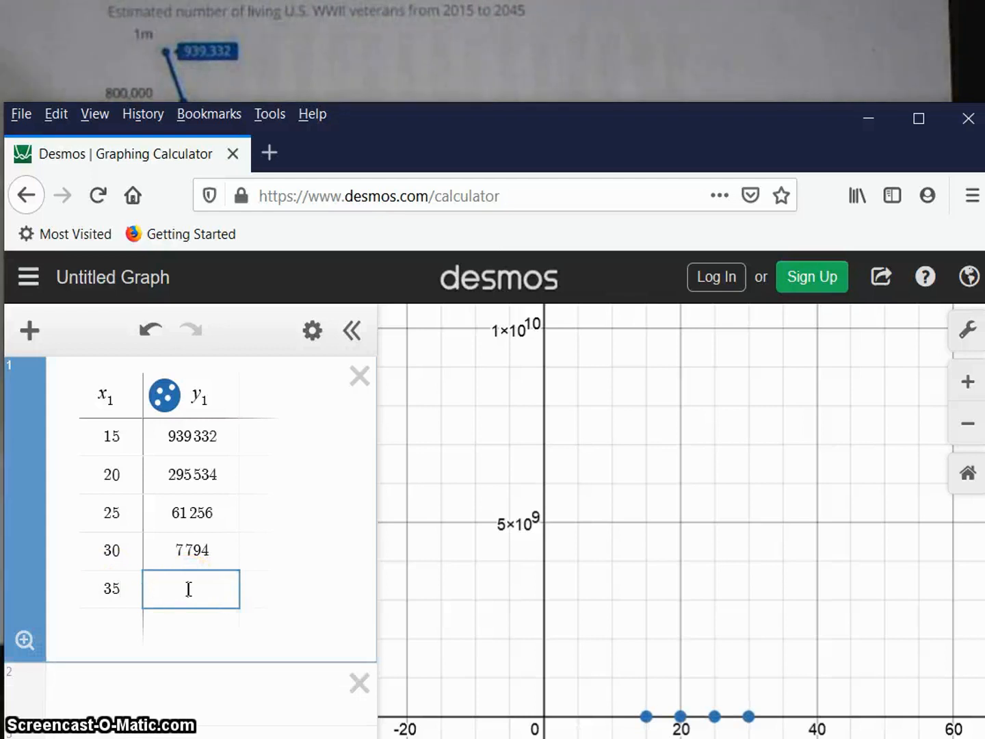
pyautogui.write('570')
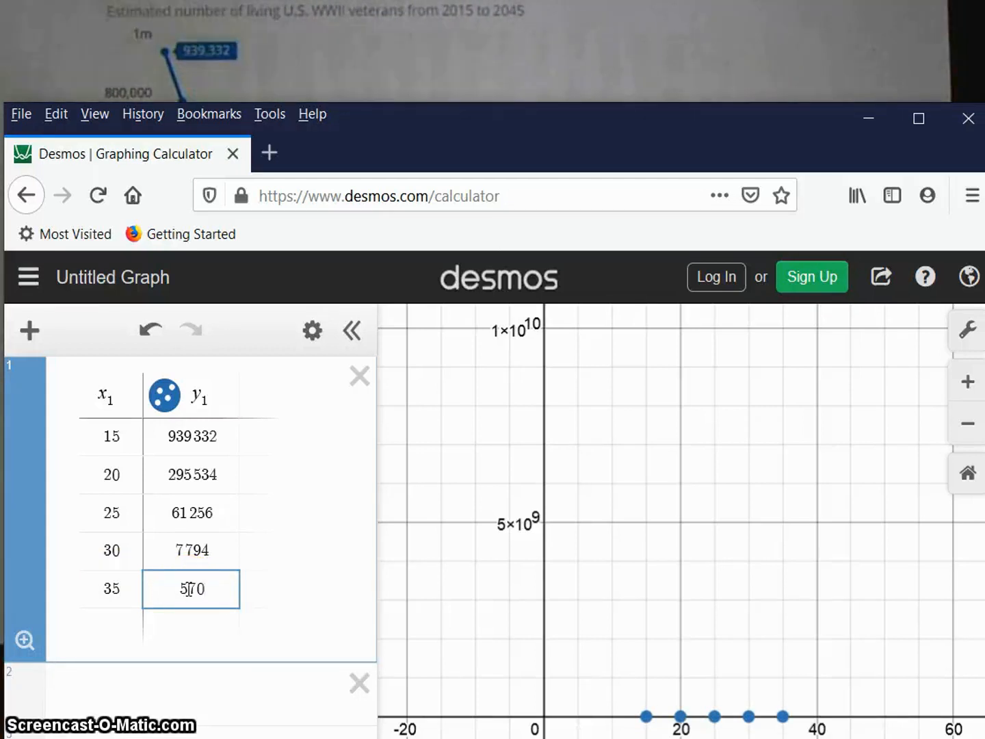
pyautogui.click(112, 619)
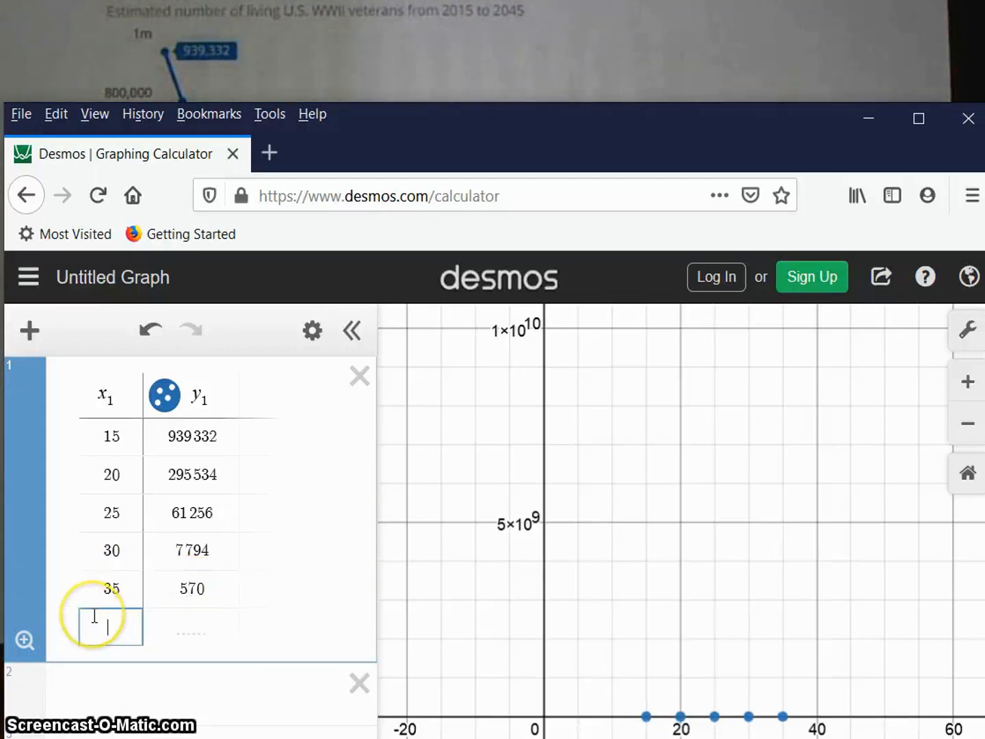
pyautogui.write('40')
pyautogui.click(204, 630)
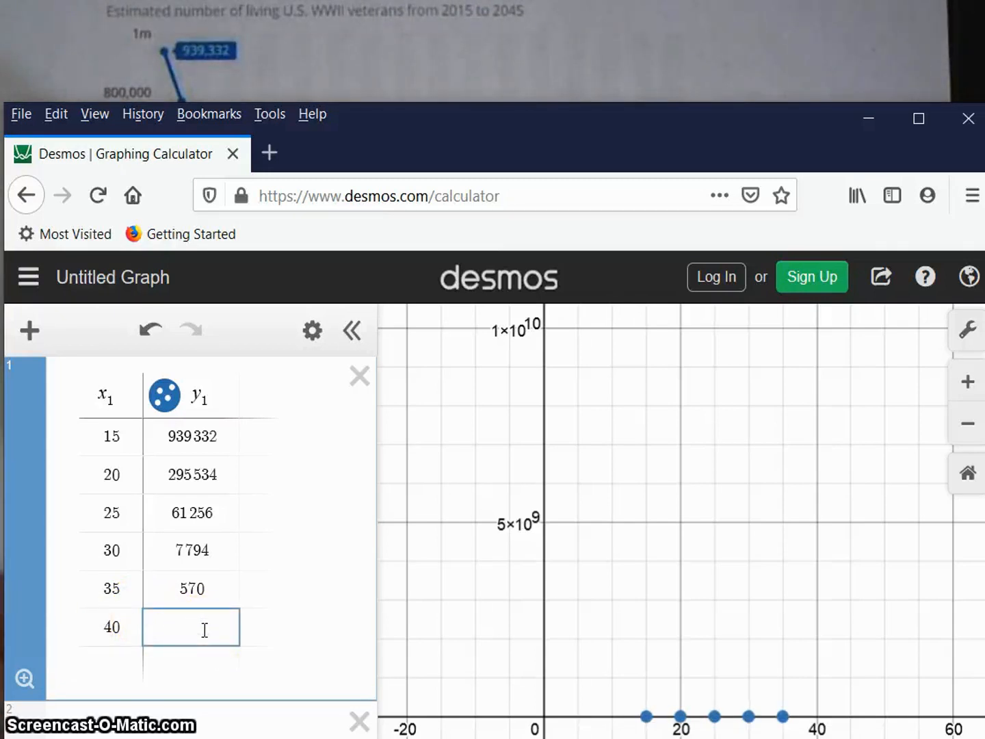
pyautogui.write('20')
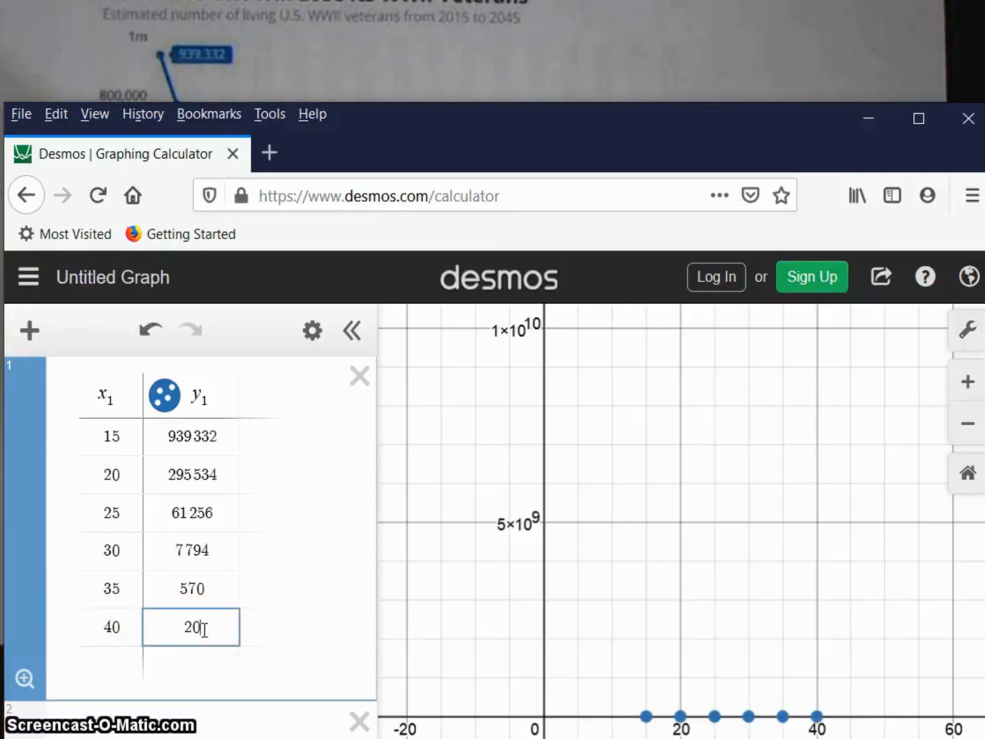
pyautogui.click(278, 540)
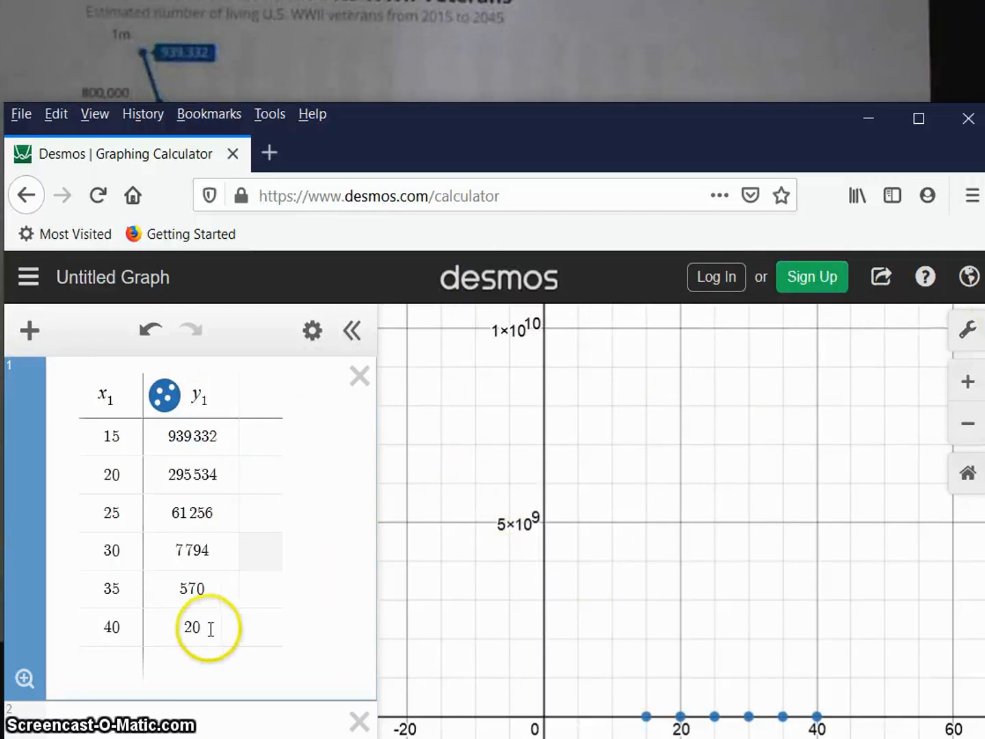
pyautogui.click(195, 439)
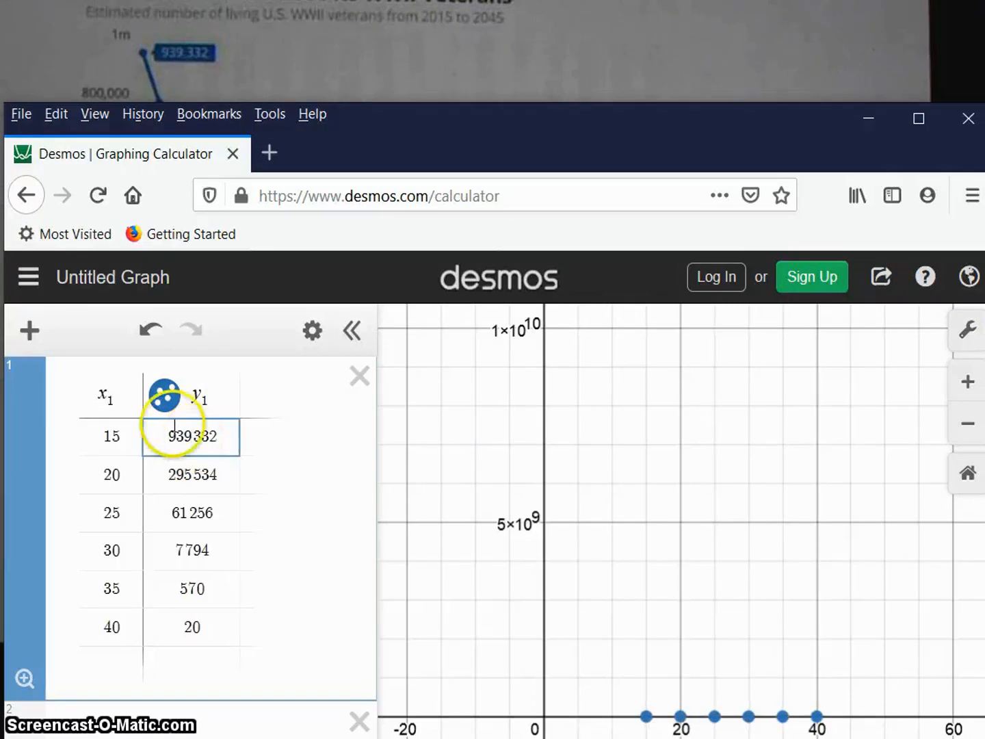
# Set the graph's x-axis range from -10 to 50 in the graph settings.
pyautogui.click(966, 334)
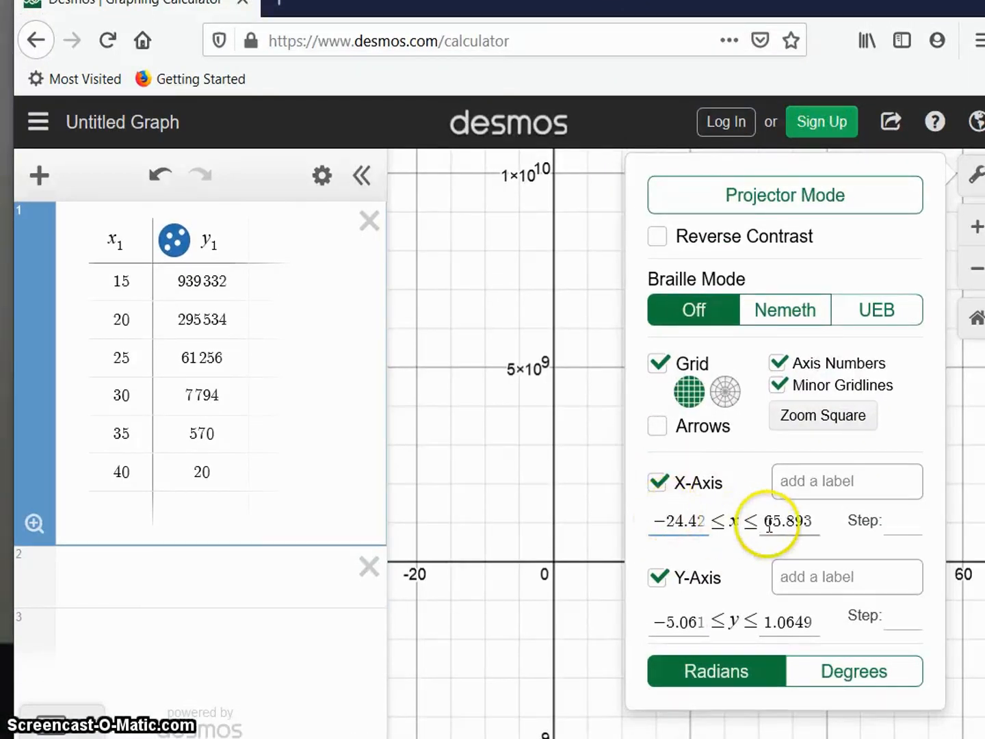
pyautogui.moveTo(760, 521); pyautogui.dragTo(857, 513)
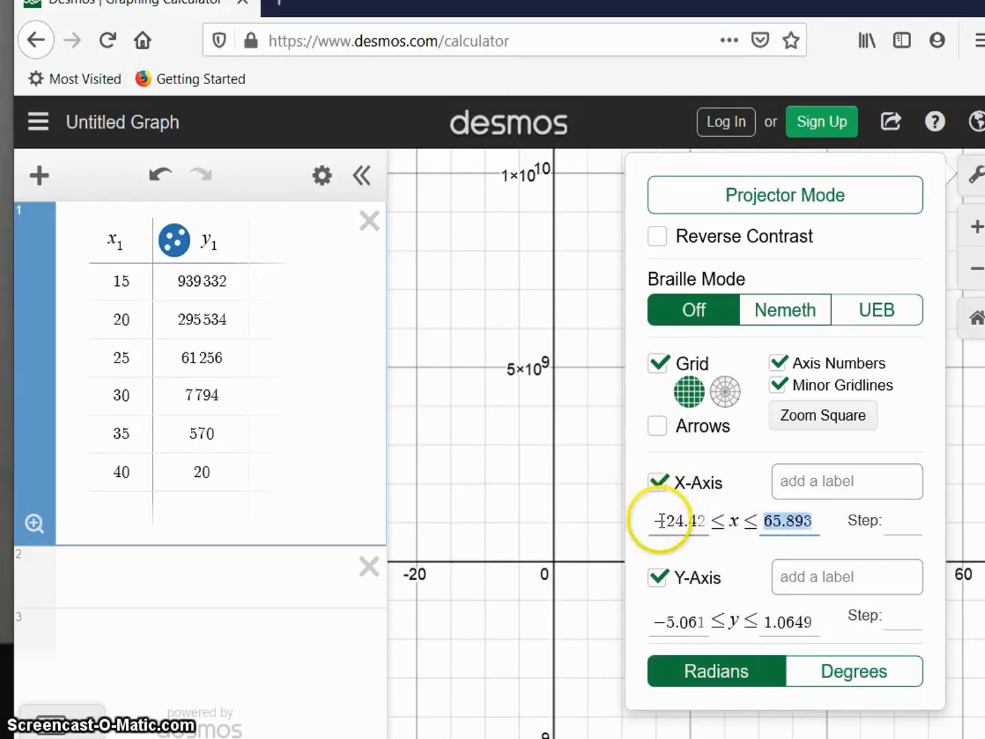
pyautogui.moveTo(658, 521); pyautogui.dragTo(699, 520)
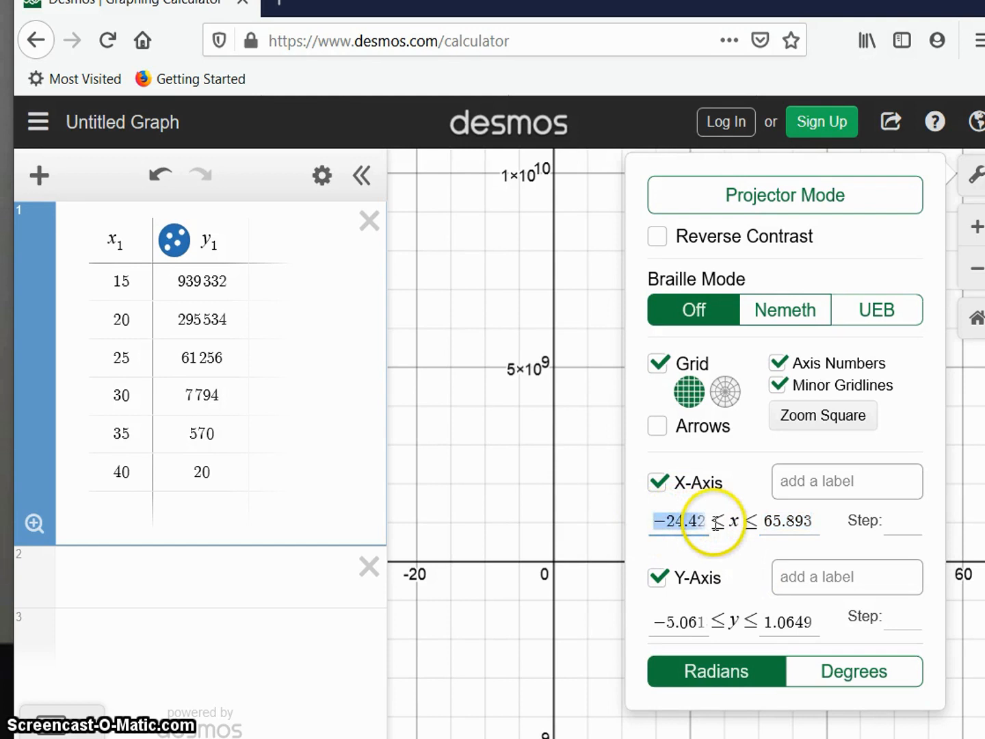
pyautogui.write('0')
pyautogui.press('BackSpace')
pyautogui.write('1 − 0')
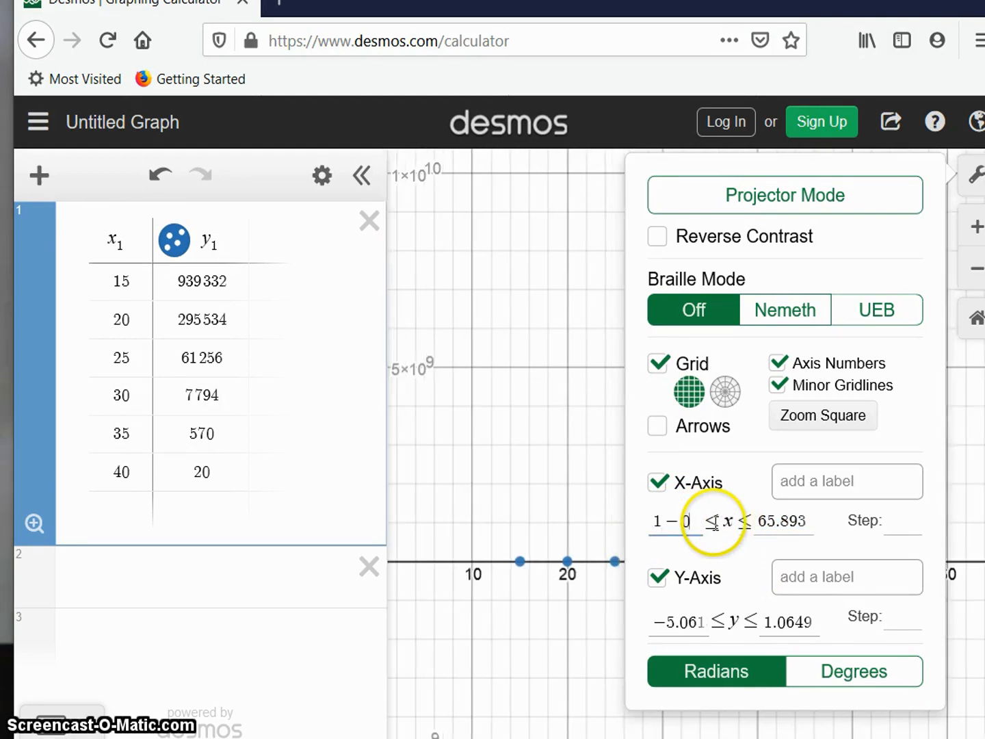
pyautogui.press('BackSpace')
pyautogui.press('BackSpace')
pyautogui.write('-10')
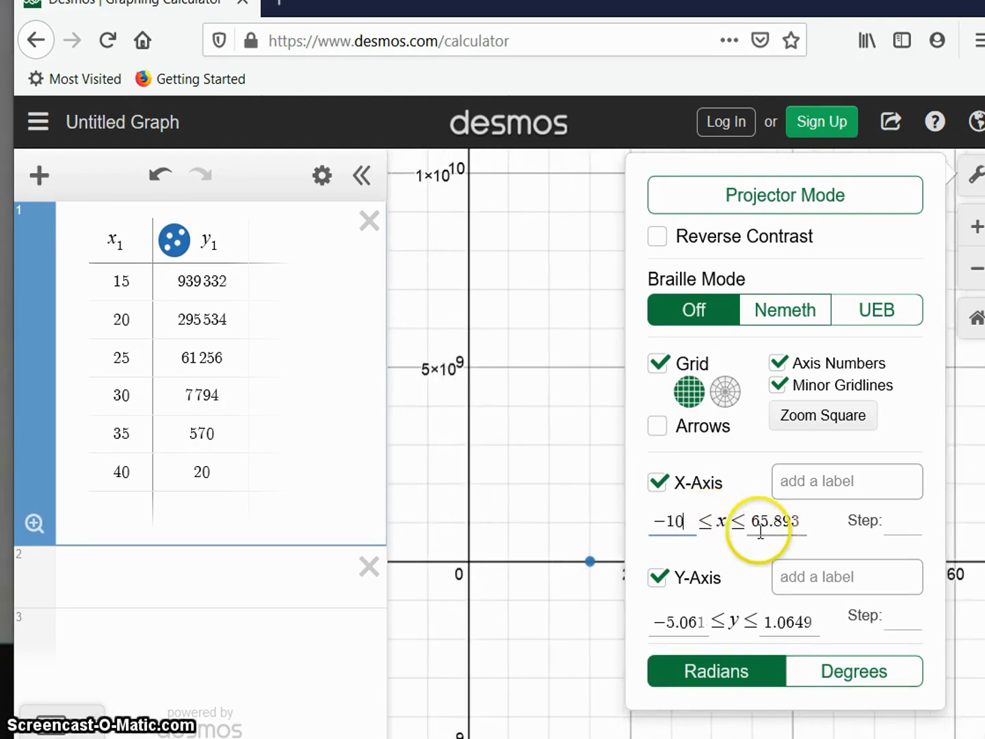
pyautogui.moveTo(755, 521); pyautogui.dragTo(810, 520)
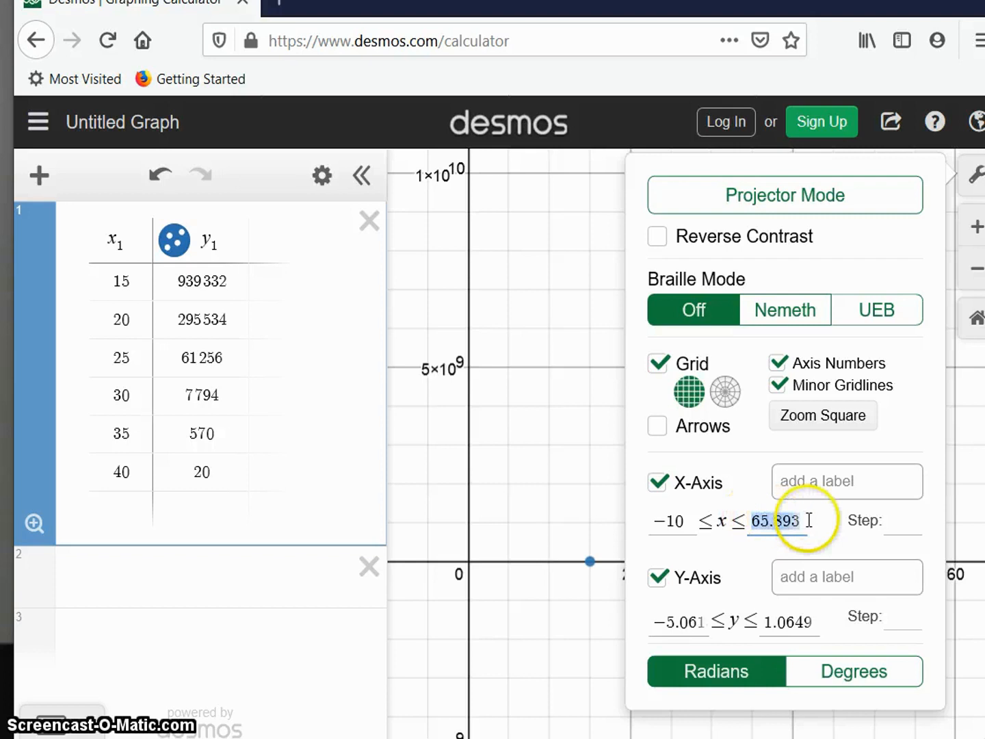
pyautogui.write('50')
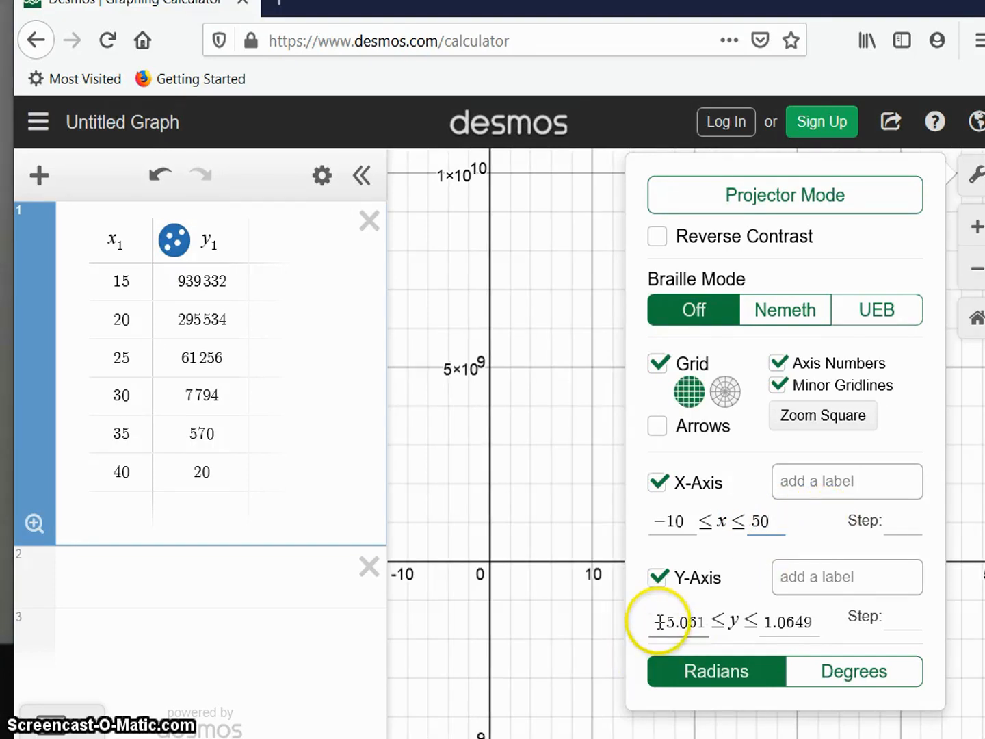
# Set the graph's y-axis range from -100 to 1000000 and close the graph settings.
pyautogui.moveTo(658, 622); pyautogui.dragTo(717, 622)
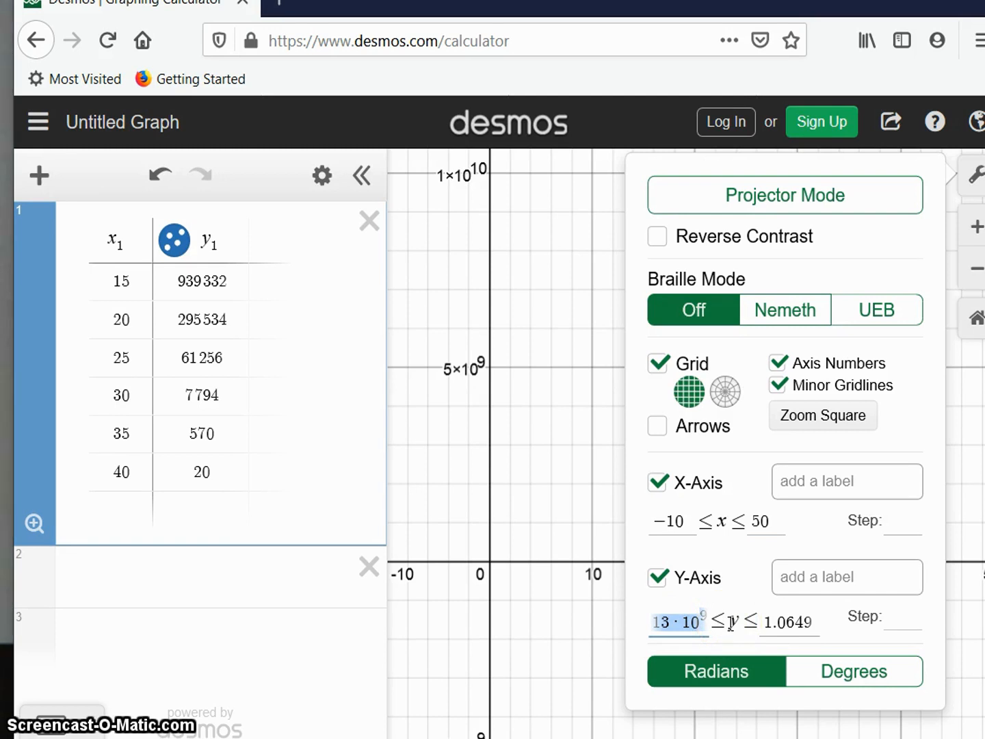
pyautogui.write('-100')
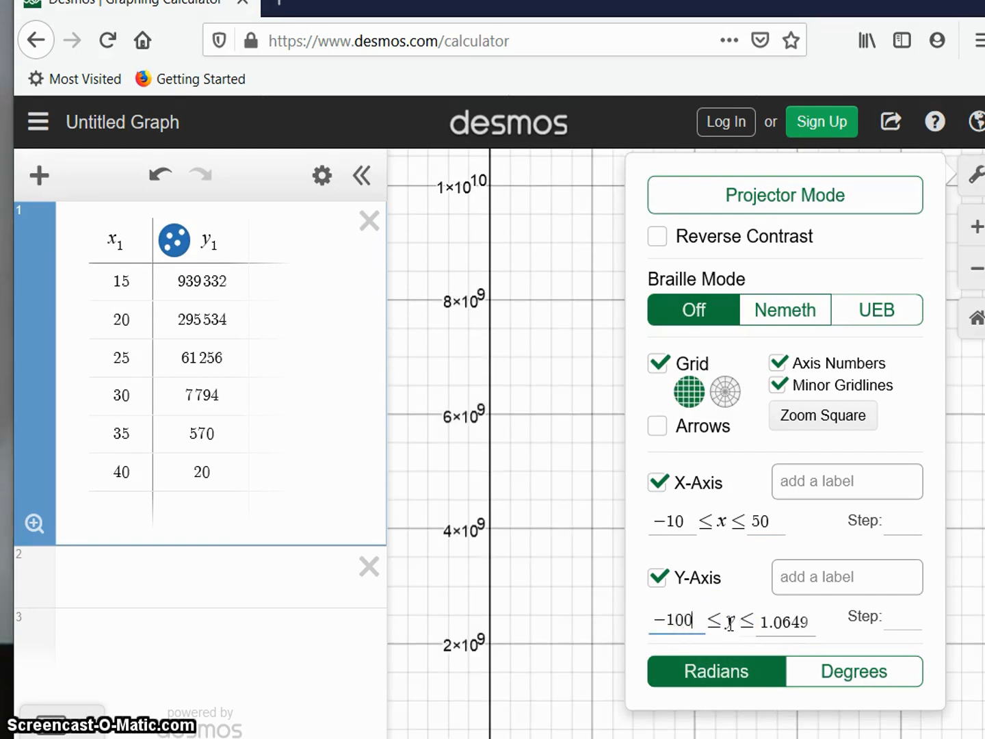
pyautogui.moveTo(763, 623); pyautogui.dragTo(814, 623)
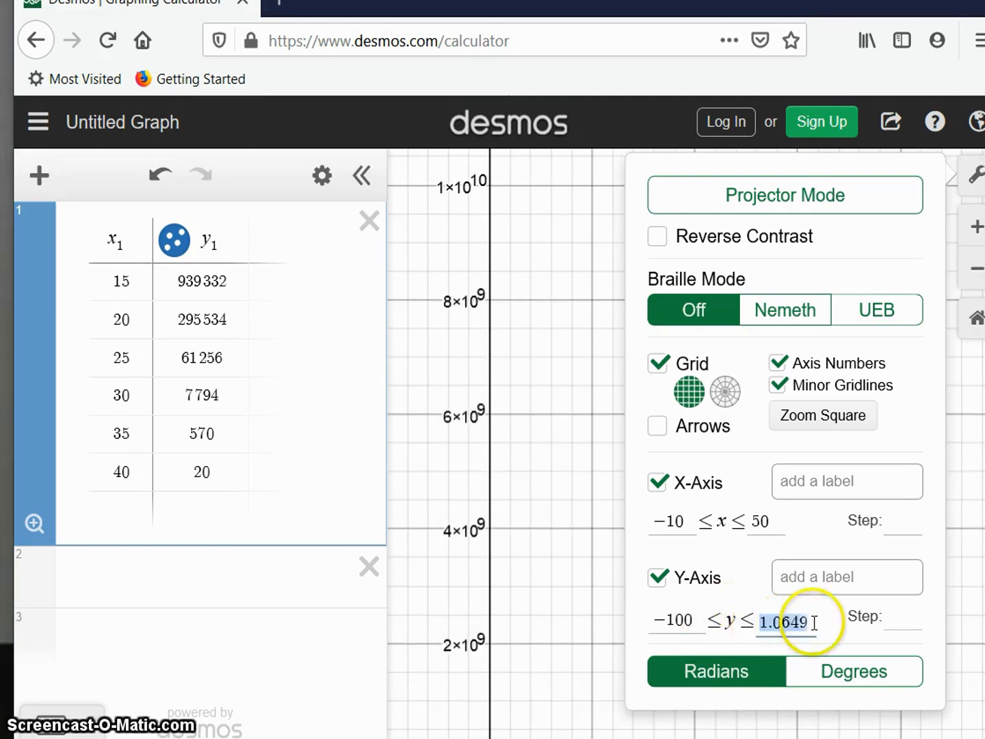
pyautogui.press('BackSpace')
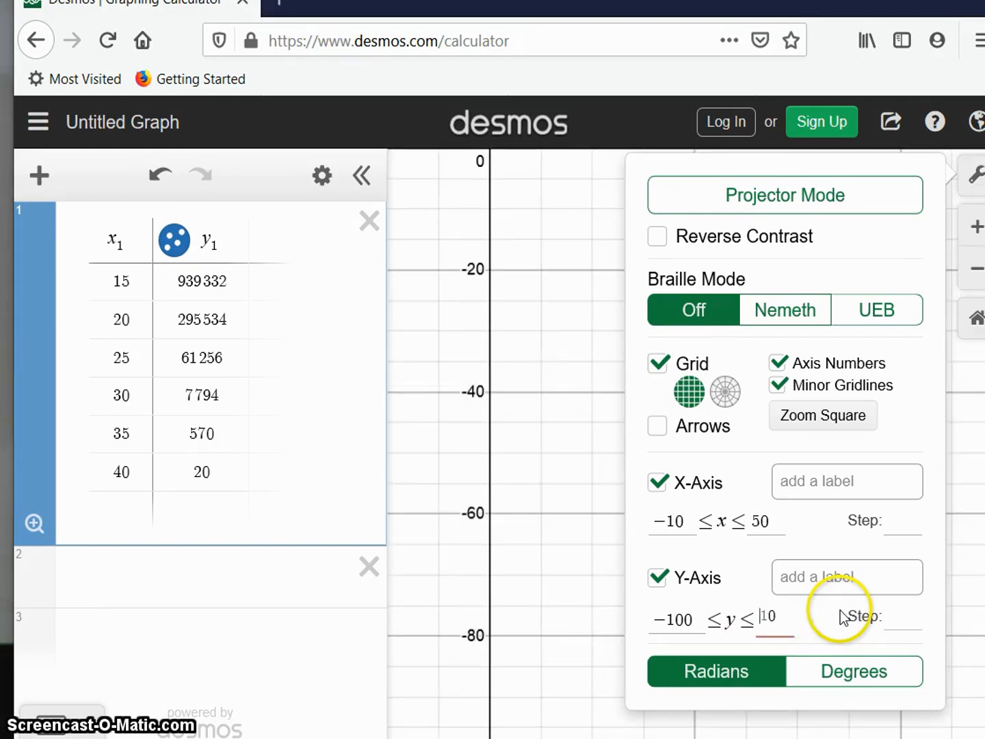
pyautogui.press('Delete')
pyautogui.press('Delete')
pyautogui.write('1')
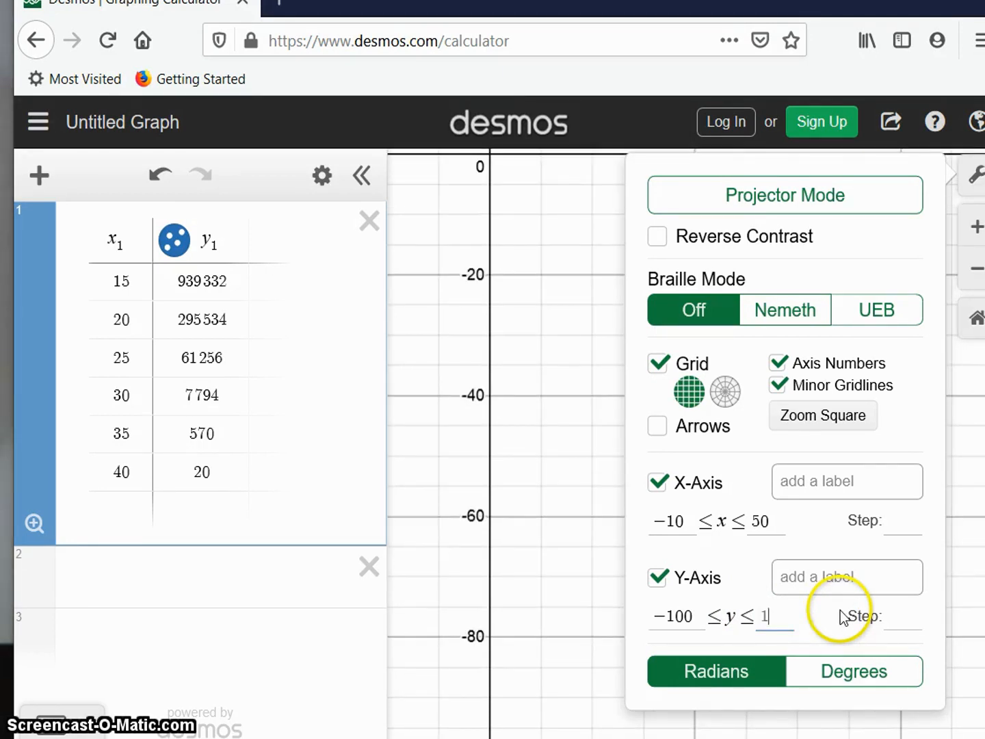
pyautogui.write('0000000')
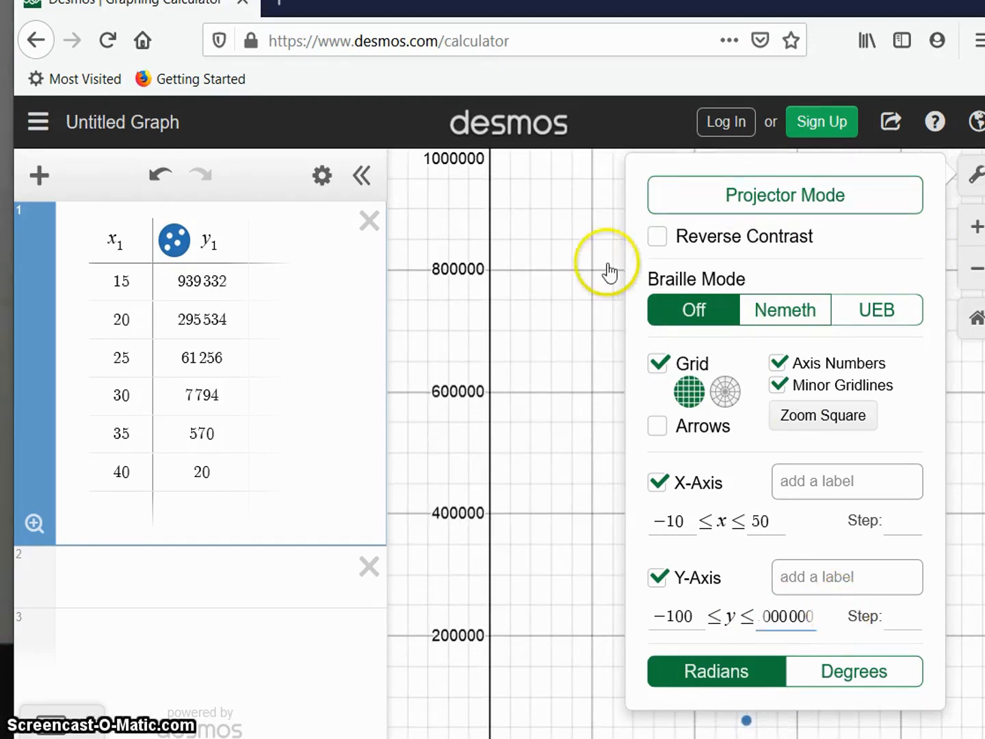
pyautogui.click(556, 241)
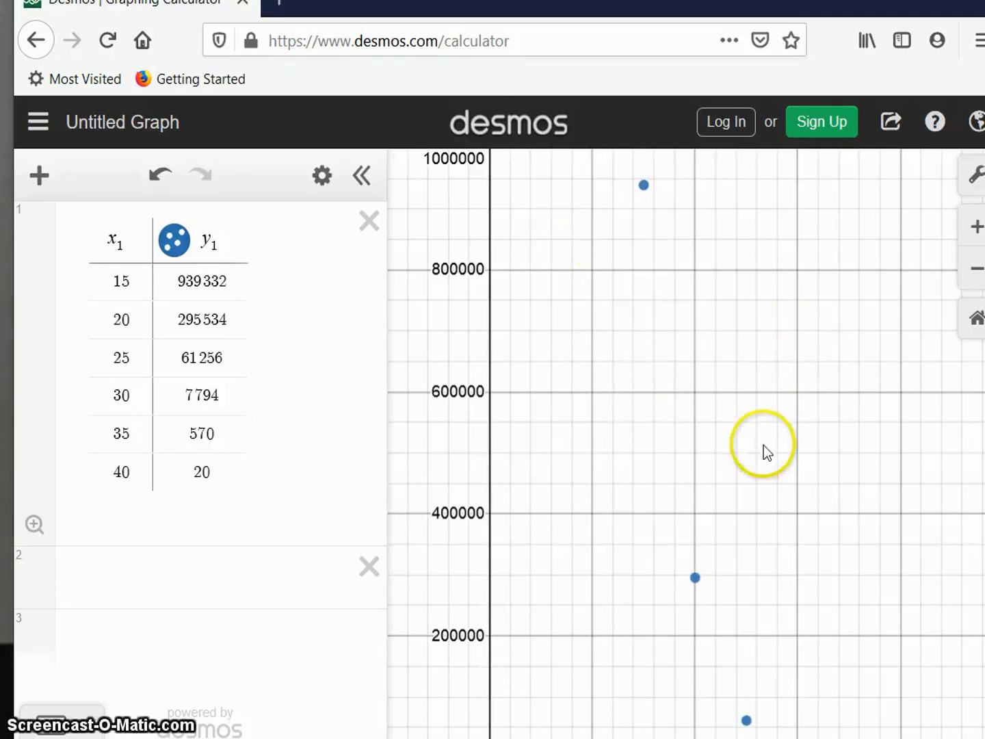
# Fit an exponential regression to the table data by entering y1 ~ a·b^x1 as a new expression below the table.
pyautogui.moveTo(764, 445); pyautogui.dragTo(764, 494)
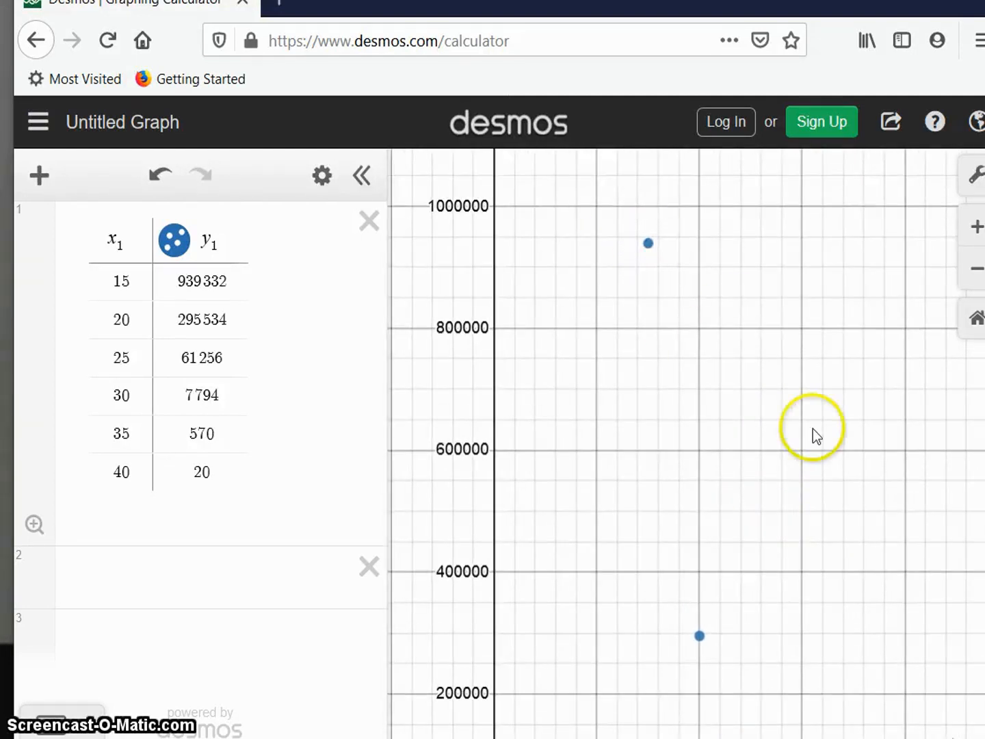
pyautogui.moveTo(813, 428); pyautogui.dragTo(760, 322)
pyautogui.click(157, 582)
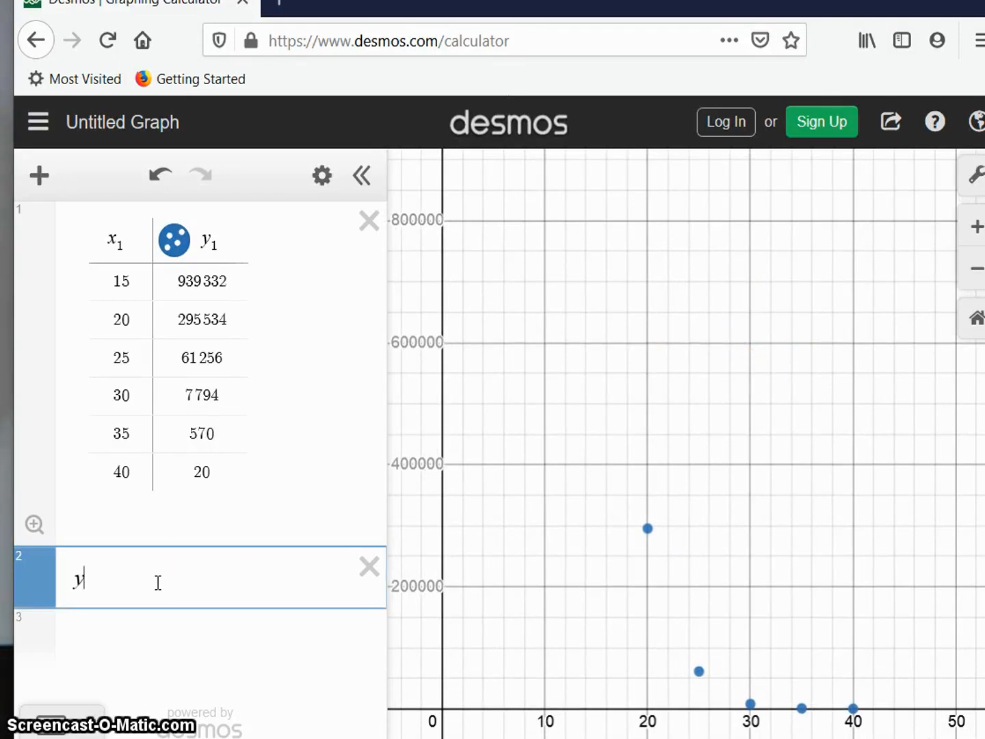
pyautogui.write('y1')
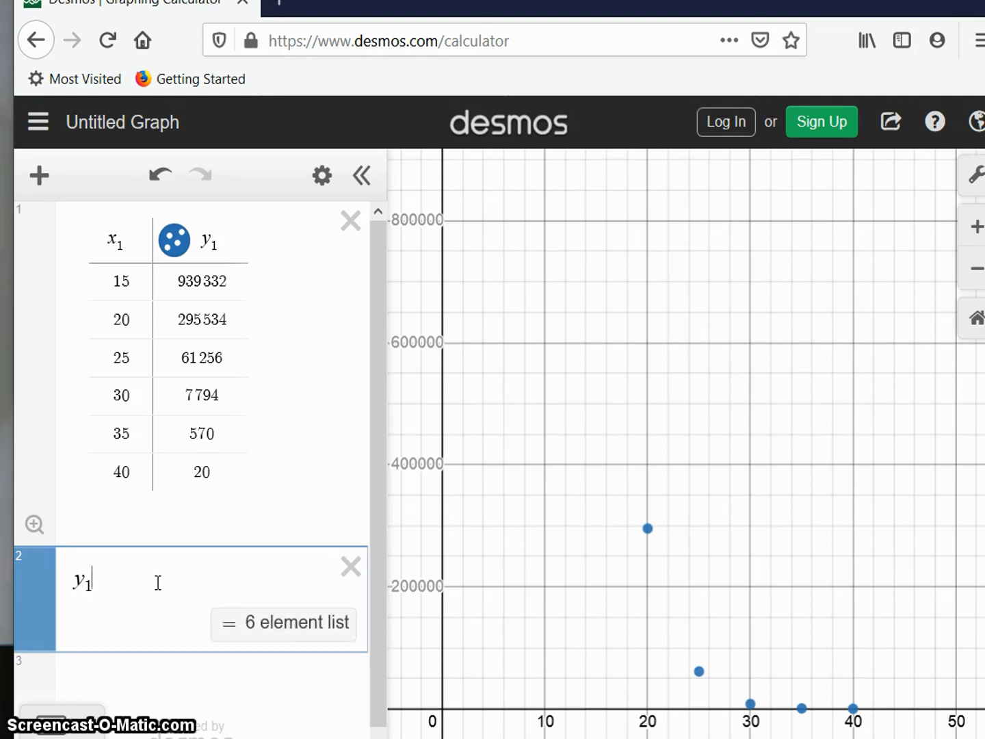
pyautogui.write('~a')
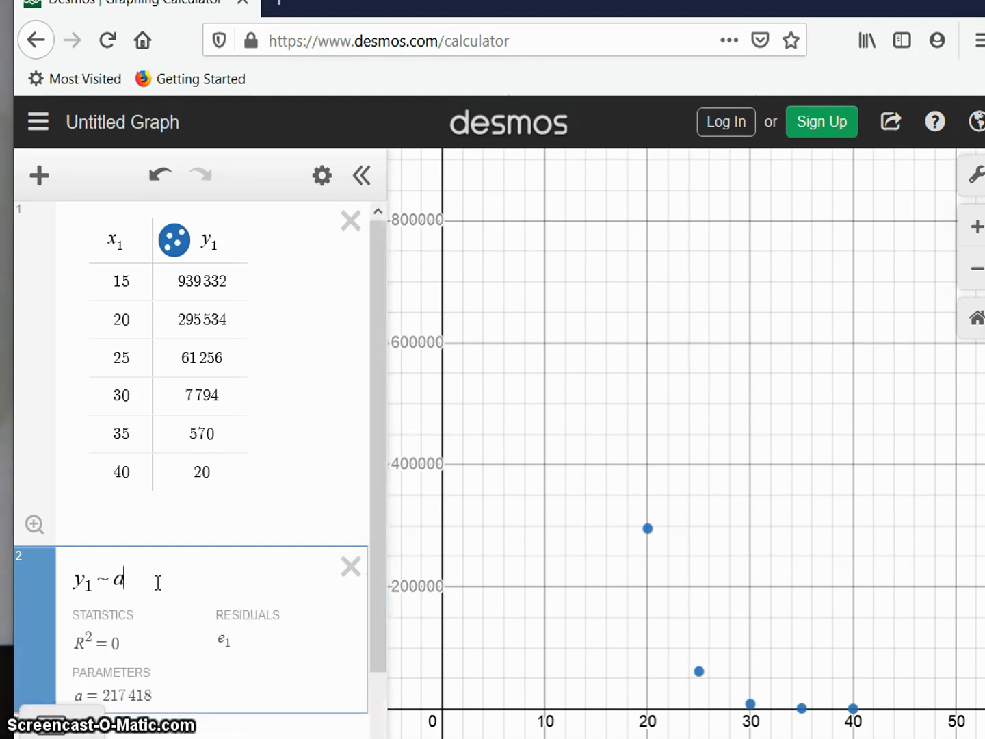
pyautogui.write('*b^')
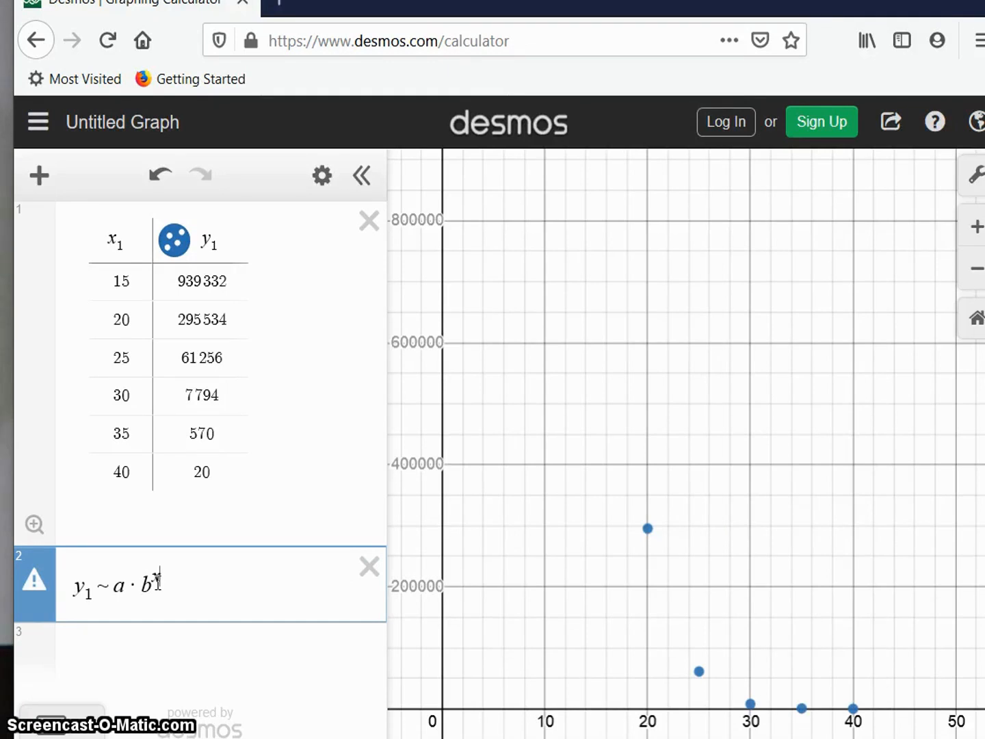
pyautogui.write('x1')
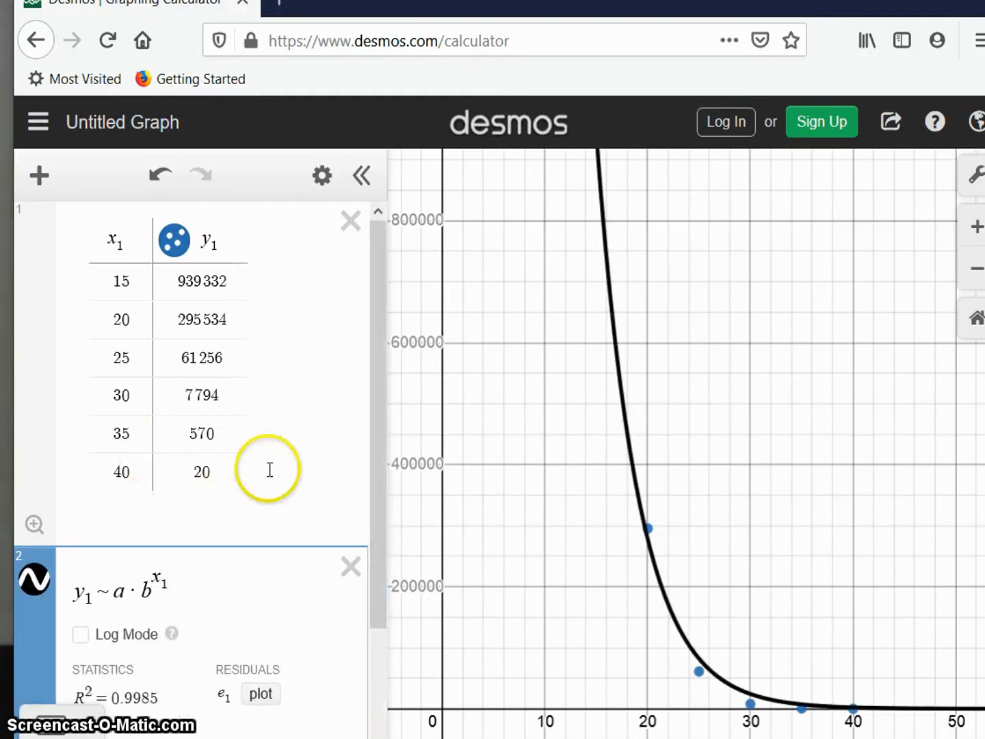
pyautogui.moveTo(381, 497); pyautogui.dragTo(358, 607)
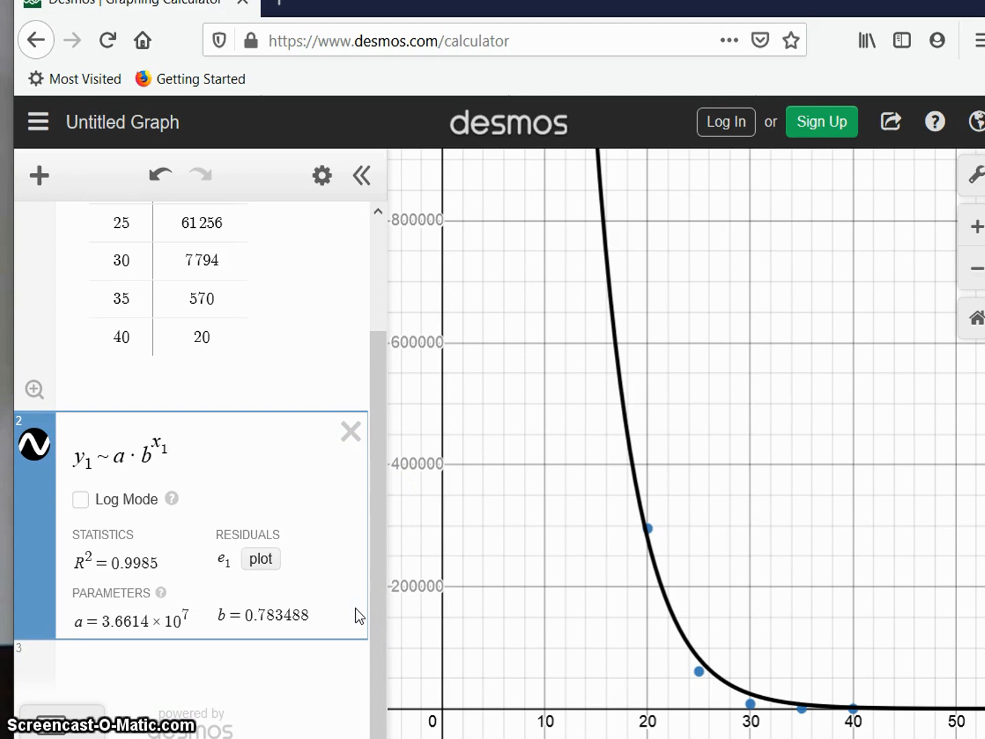